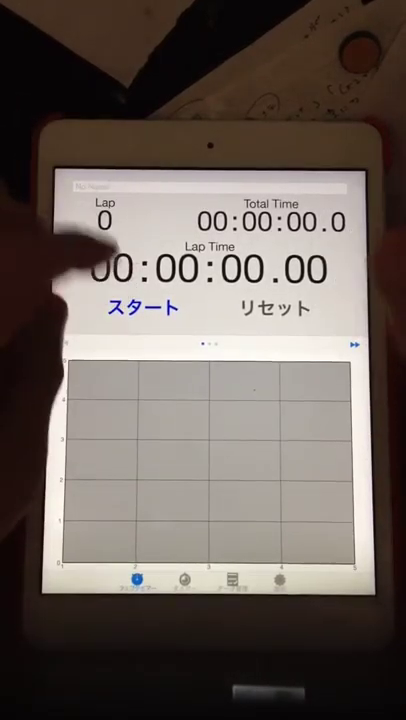
# Step: Run the stopwatch, record quick laps, and stop at 34 laps, 7.0 seconds total
pyautogui.click(143, 307)
pyautogui.click(275, 308)
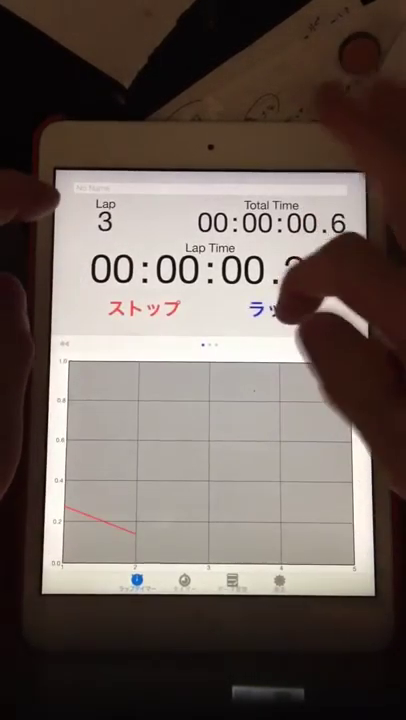
pyautogui.click(275, 308)
pyautogui.click(275, 308)
pyautogui.click(275, 308)
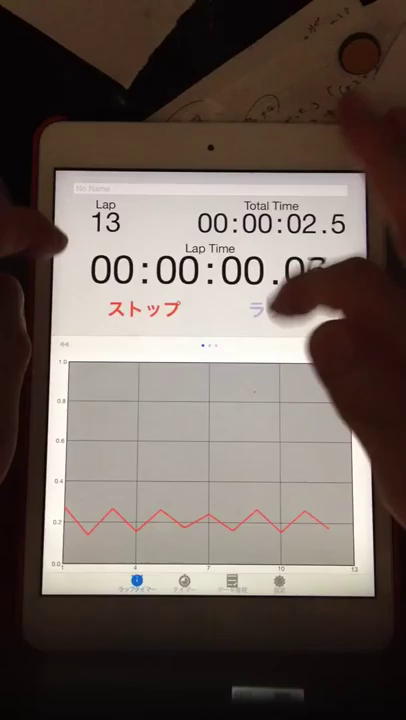
pyautogui.click(275, 308)
pyautogui.click(275, 308)
pyautogui.click(275, 308)
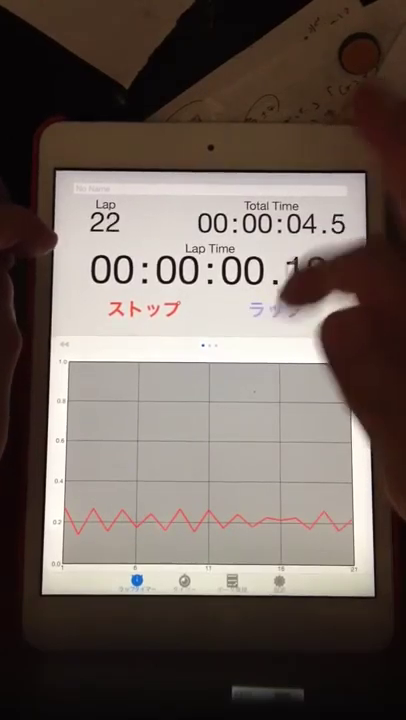
pyautogui.click(275, 308)
pyautogui.click(275, 308)
pyautogui.click(275, 308)
pyautogui.click(275, 308)
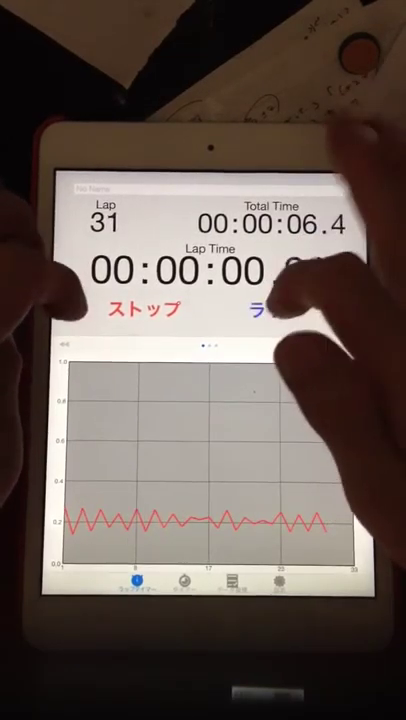
pyautogui.click(143, 308)
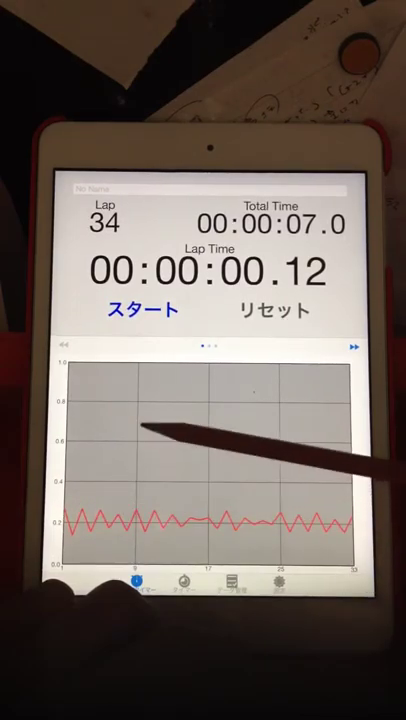
# Step: Swipe the graph panel over to bring up the lap-time list page
pyautogui.moveTo(209, 425); pyautogui.dragTo(348, 451)
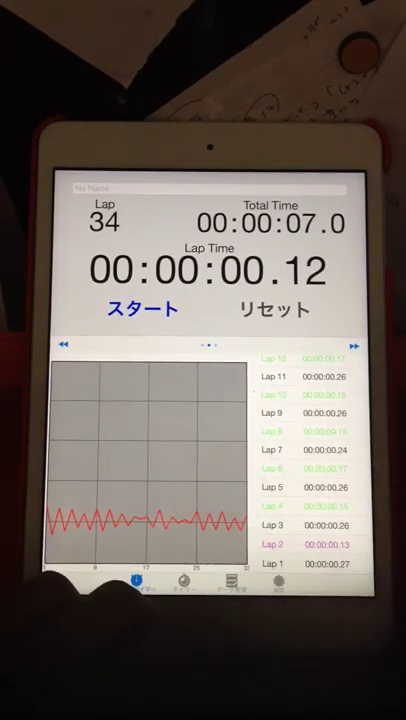
pyautogui.scroll(5, 315, 470)
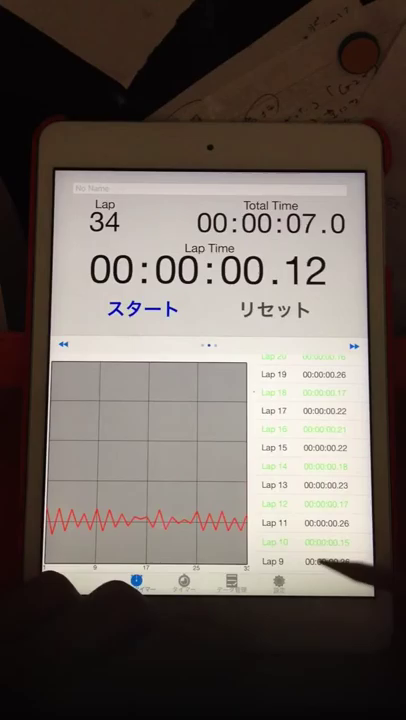